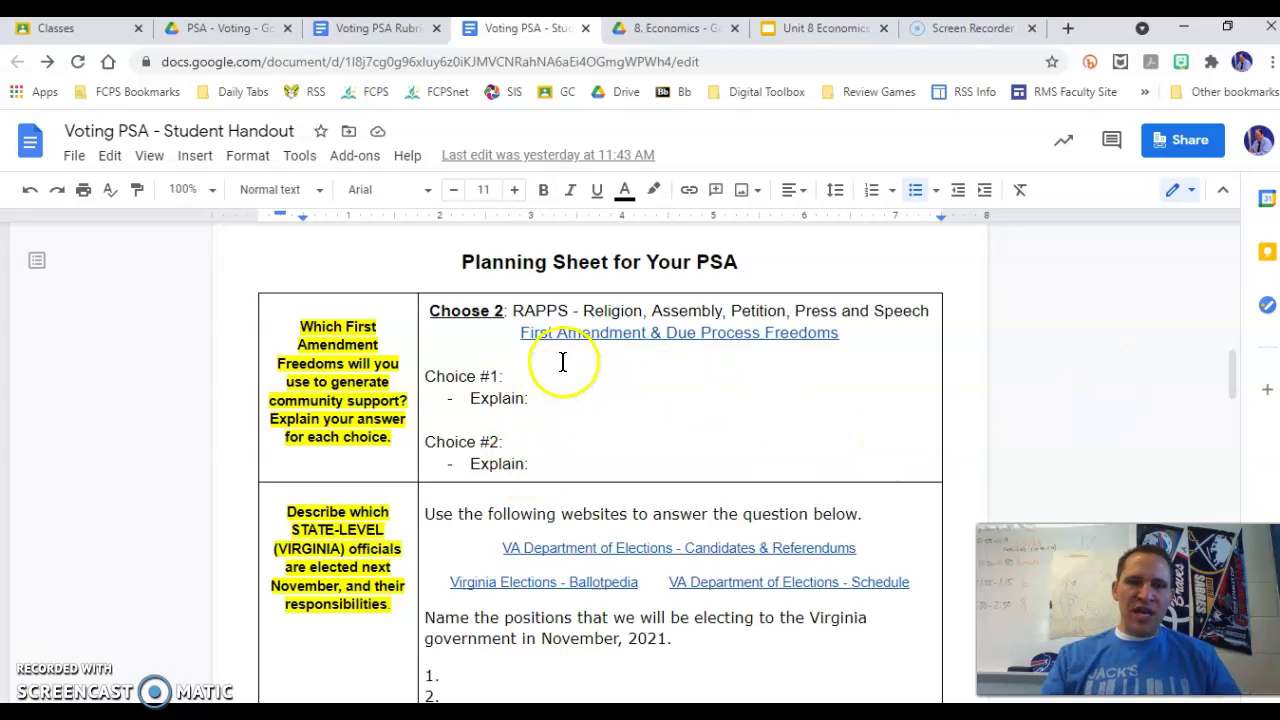
Step: Preview the First Amendment & Due Process Freedoms link and review the planning sheet's freedoms and state-level officials sections
{"action": "left_click", "coordinate": [653, 332]}
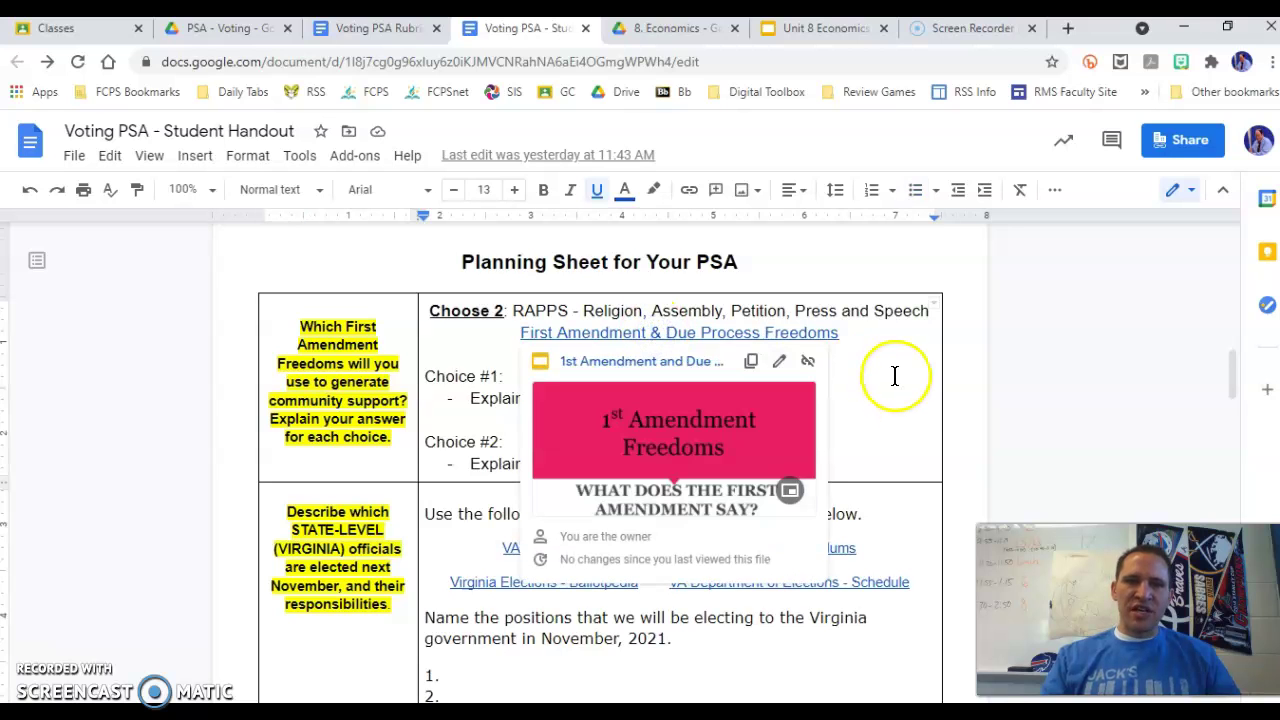
{"action": "left_click", "coordinate": [889, 347]}
{"action": "scroll", "coordinate": [1030, 365], "scroll_direction": "down", "scroll_amount": 3}
{"action": "scroll", "coordinate": [1072, 370], "scroll_direction": "up", "scroll_amount": 2}
{"action": "scroll", "coordinate": [1072, 385], "scroll_direction": "down", "scroll_amount": 1}
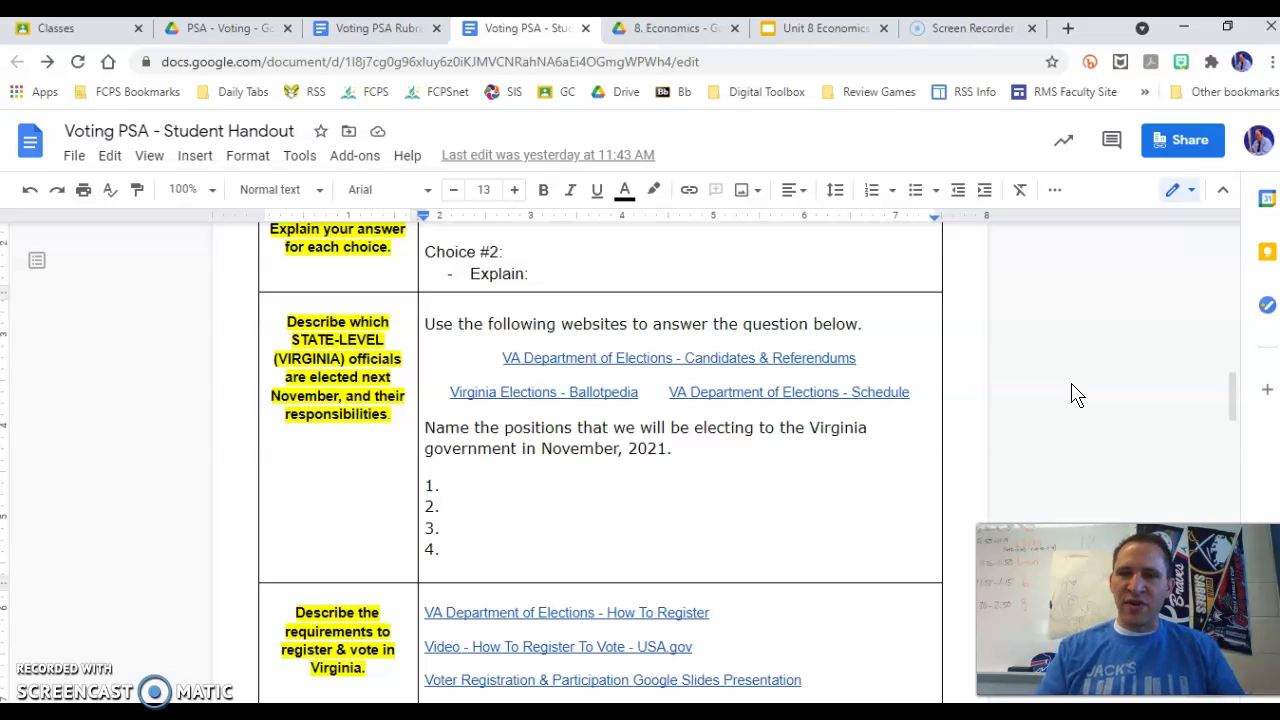
{"action": "left_click", "coordinate": [470, 485]}
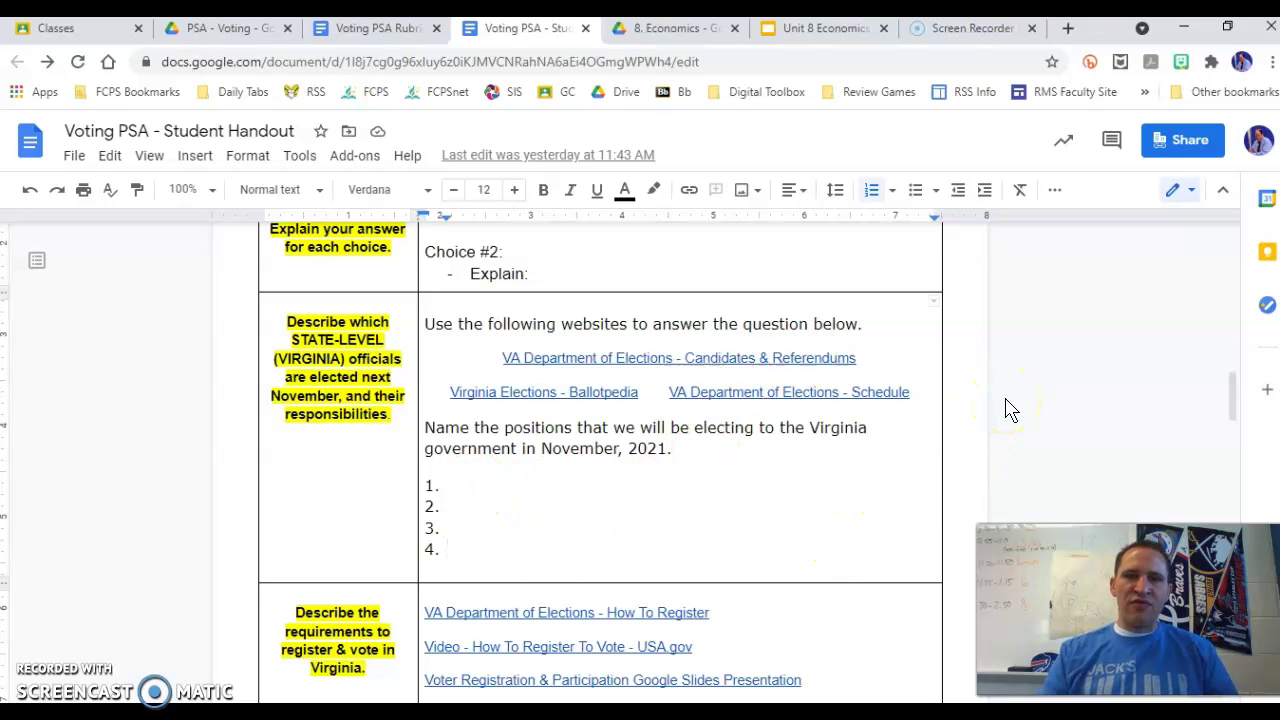
{"action": "scroll", "coordinate": [1005, 390], "scroll_direction": "down", "scroll_amount": 4}
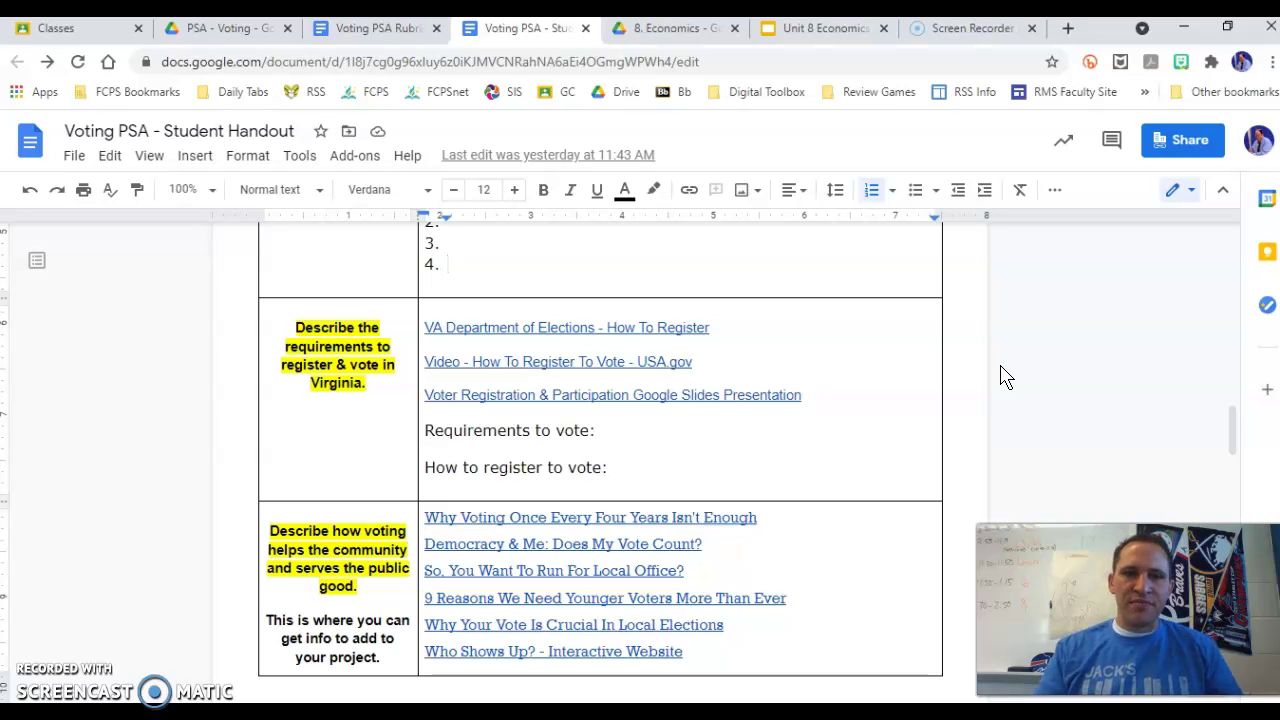
Step: Preview the VA Department of Elections - How To Register link and review the section on requirements to register and vote
{"action": "left_click", "coordinate": [672, 327]}
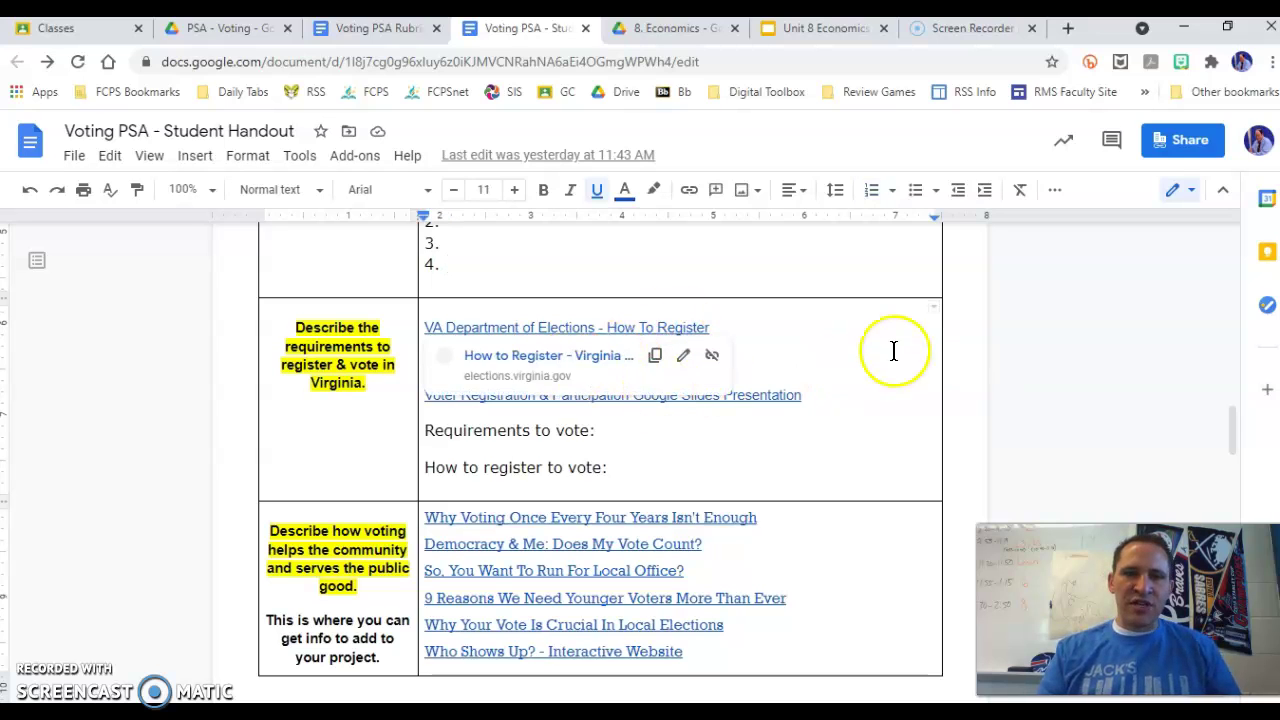
{"action": "left_click", "coordinate": [894, 350]}
{"action": "left_click", "coordinate": [737, 394]}
{"action": "left_click", "coordinate": [872, 381]}
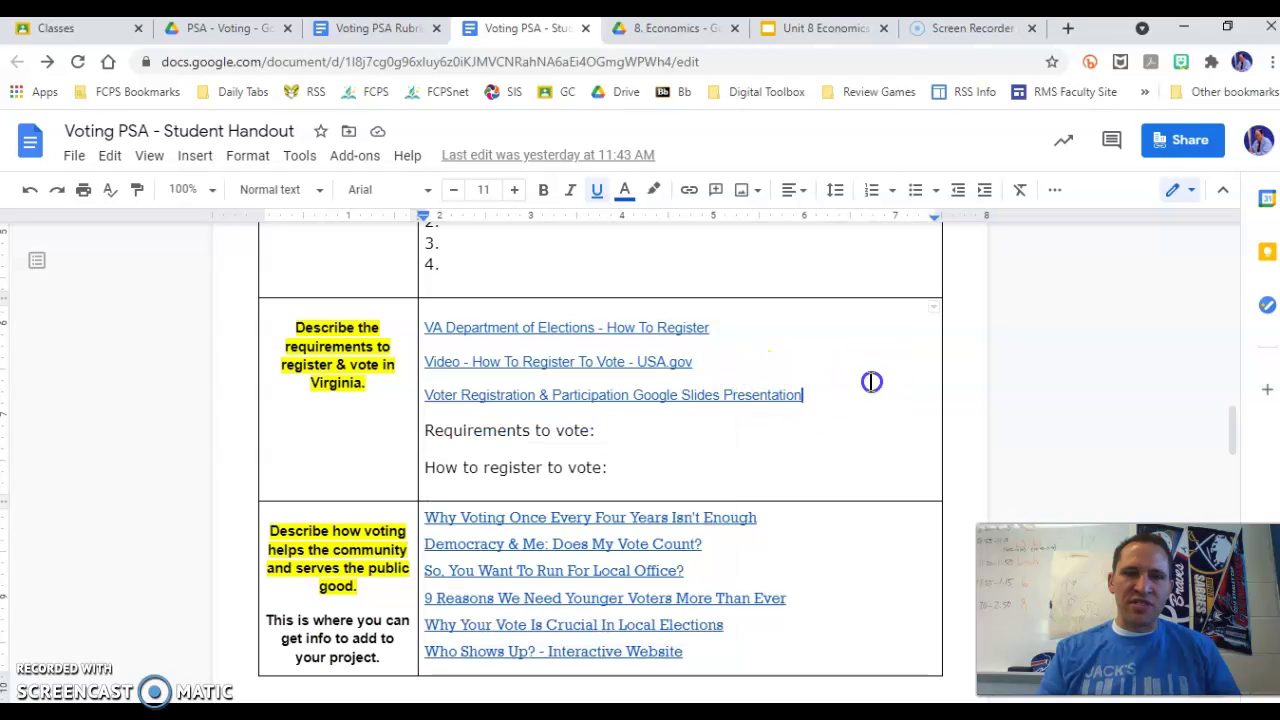
{"action": "left_click", "coordinate": [617, 434]}
{"action": "left_click", "coordinate": [655, 467]}
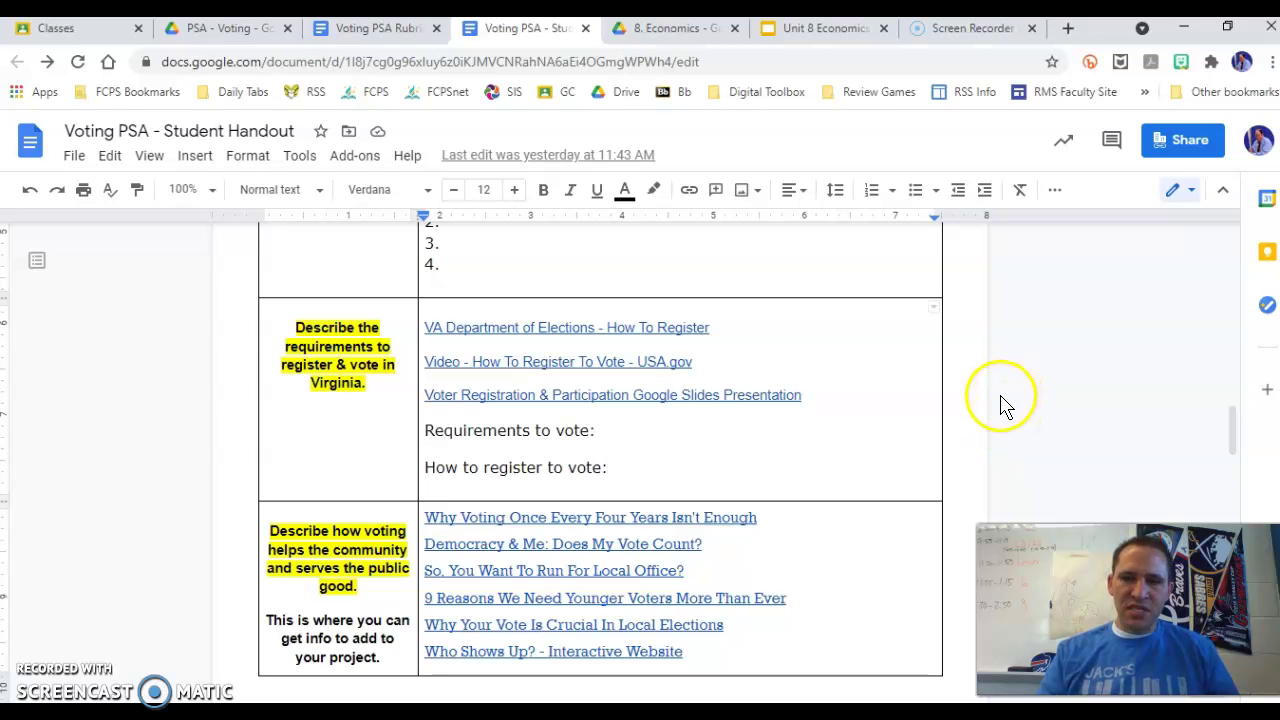
Step: Under Citation #1, enter the bullets "Type in your details that you learned" and "Add as many bullets as necessary for each citation"
{"action": "scroll", "coordinate": [990, 397], "scroll_direction": "down", "scroll_amount": 3}
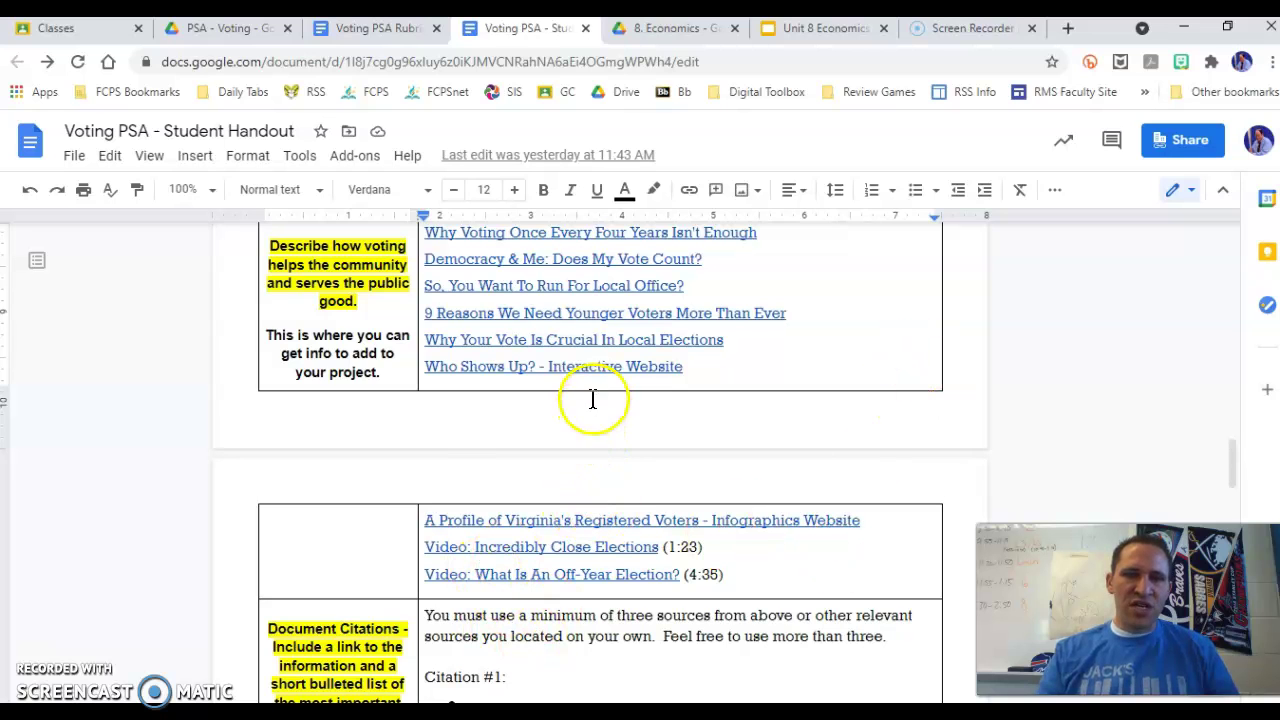
{"action": "scroll", "coordinate": [706, 397], "scroll_direction": "up", "scroll_amount": 1}
{"action": "scroll", "coordinate": [774, 450], "scroll_direction": "down", "scroll_amount": 3}
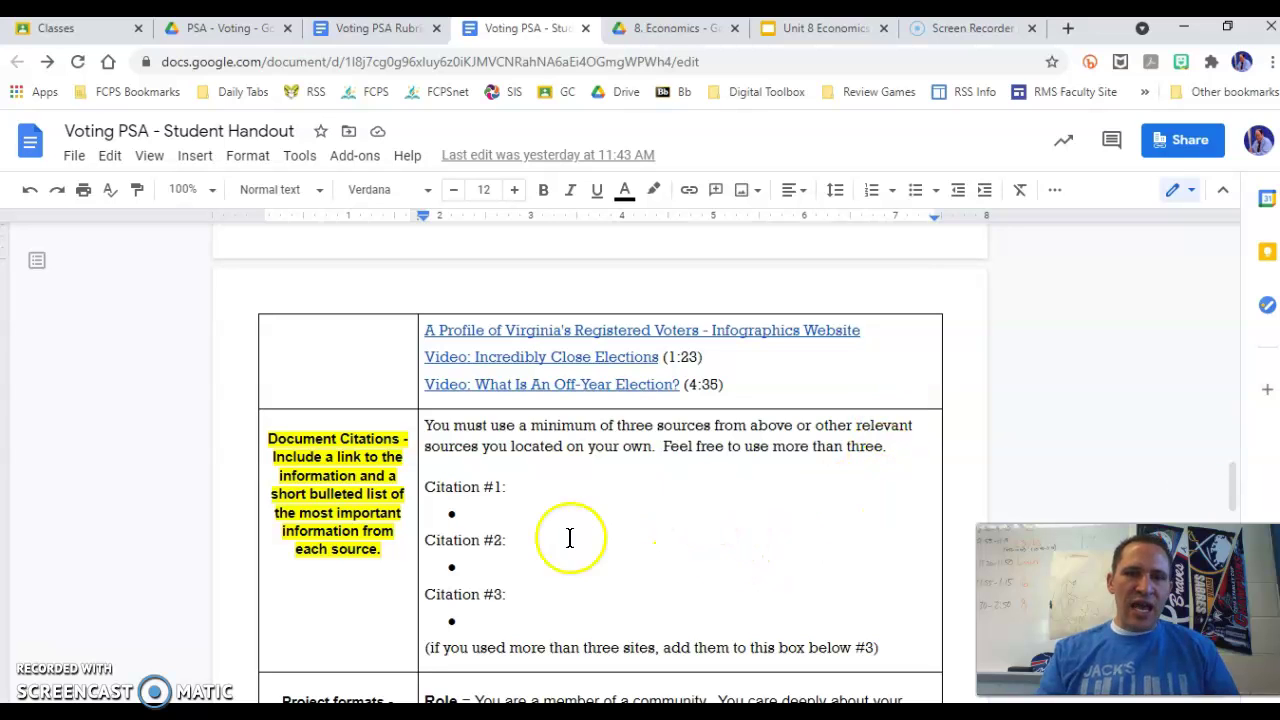
{"action": "left_click", "coordinate": [528, 487]}
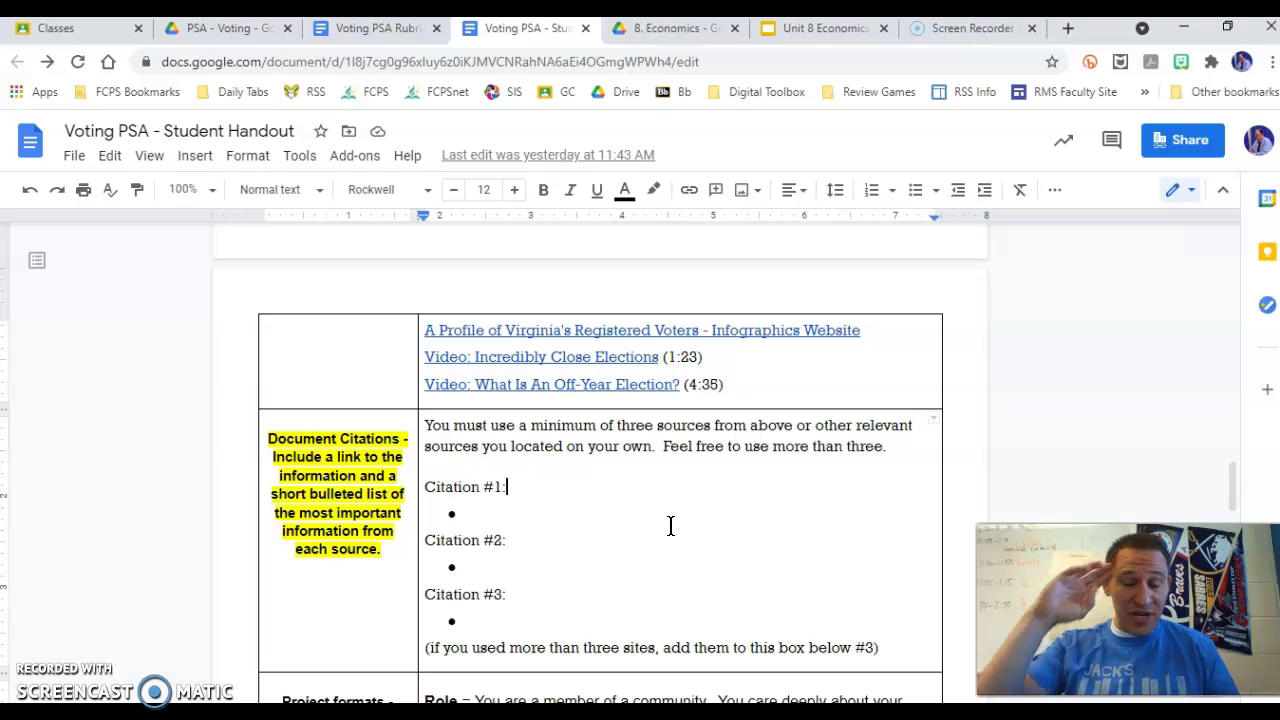
{"action": "left_click", "coordinate": [500, 515]}
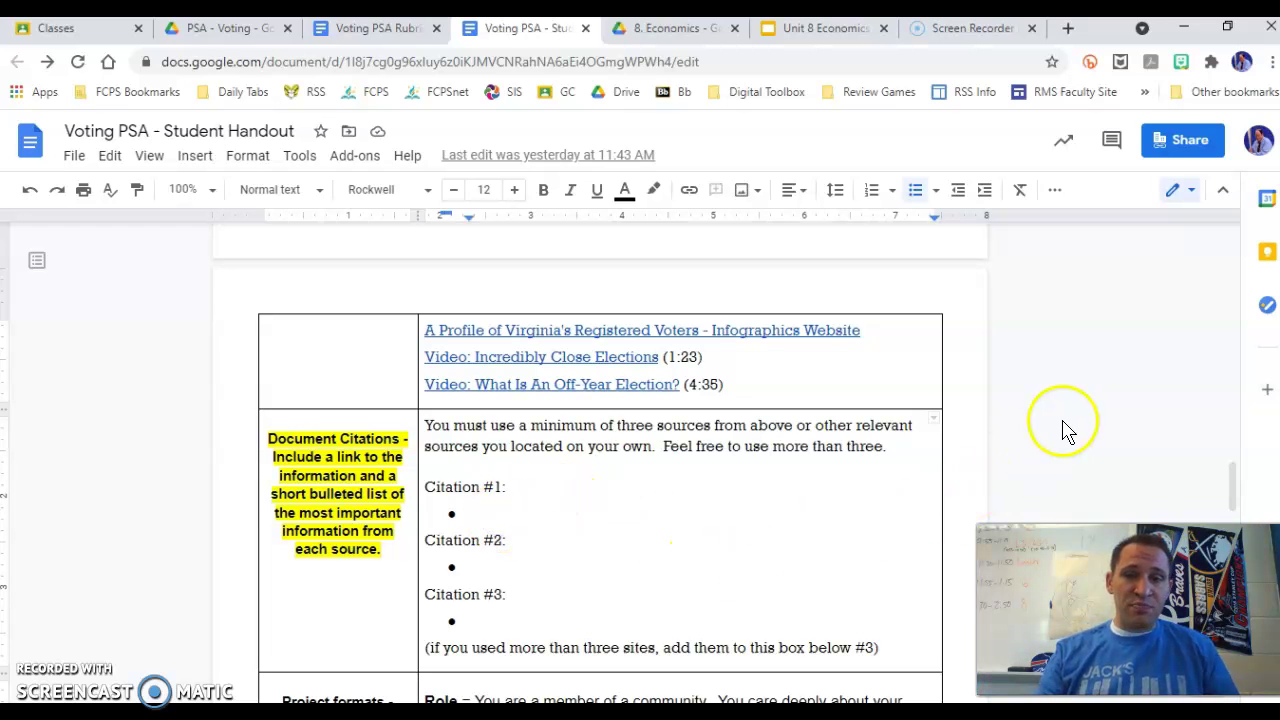
{"action": "scroll", "coordinate": [1023, 420], "scroll_direction": "down", "scroll_amount": 1}
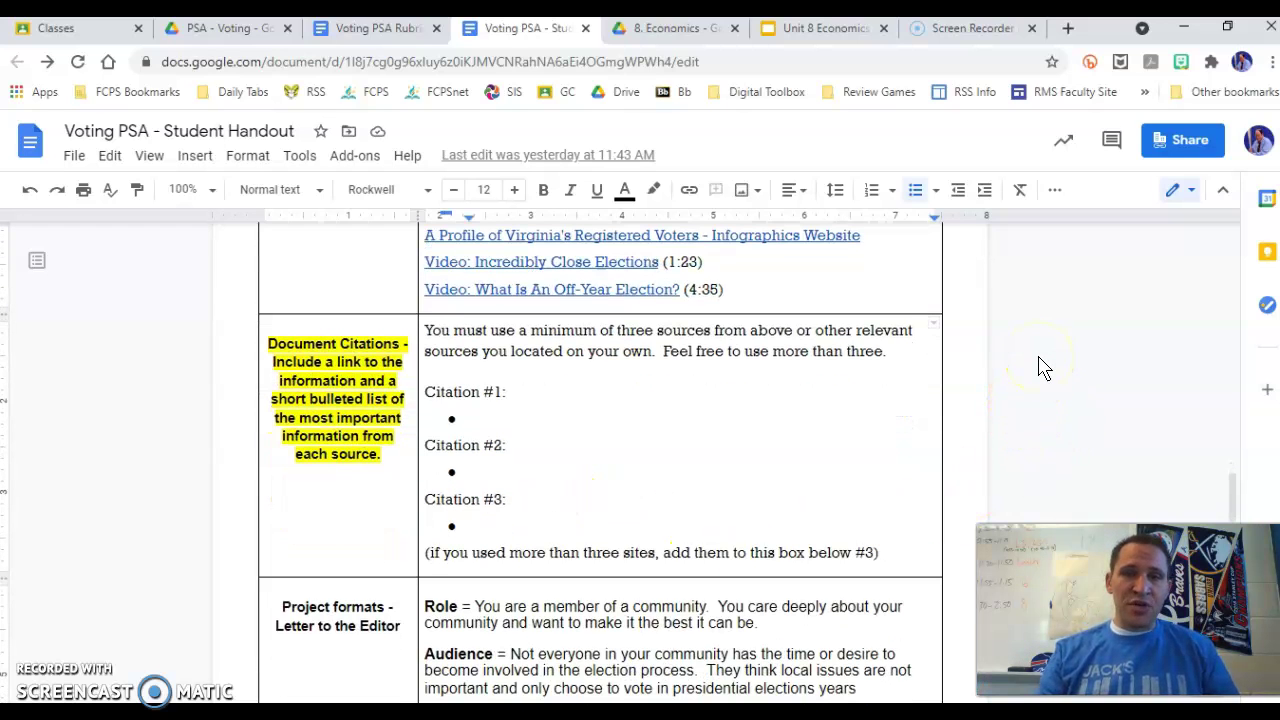
{"action": "type", "text": "Ty"}
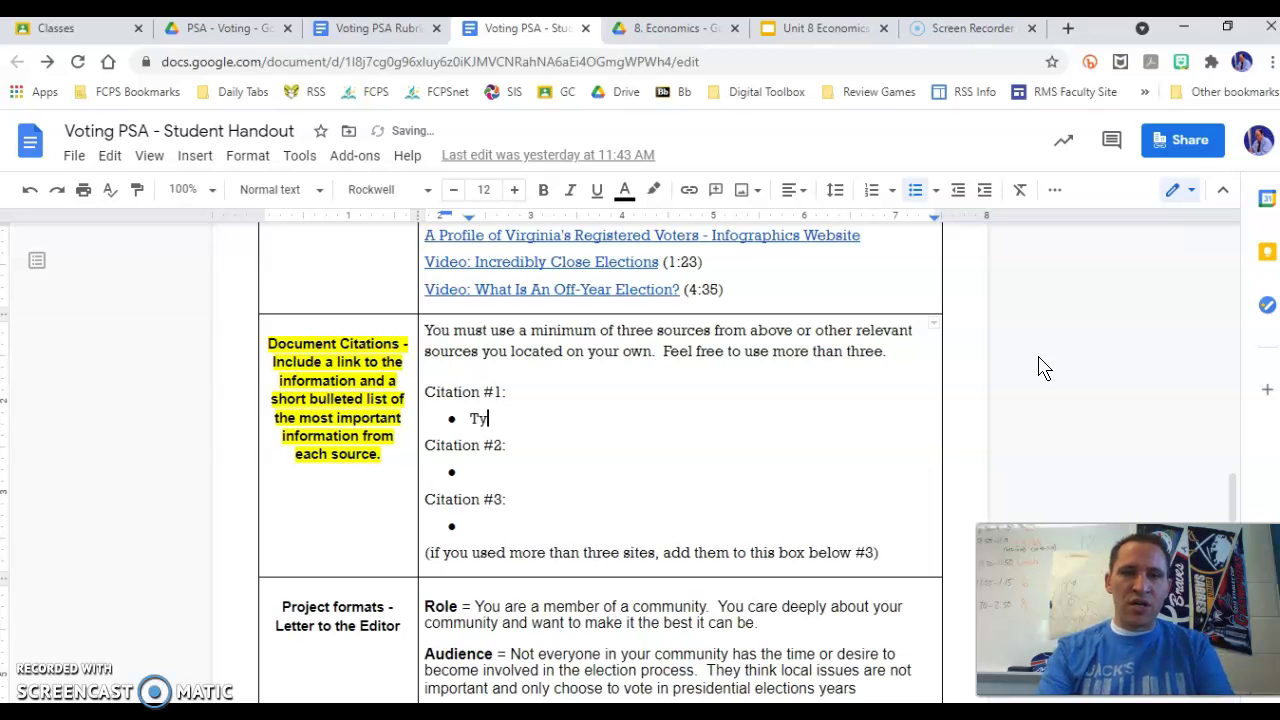
{"action": "type", "text": "pe in your details t"}
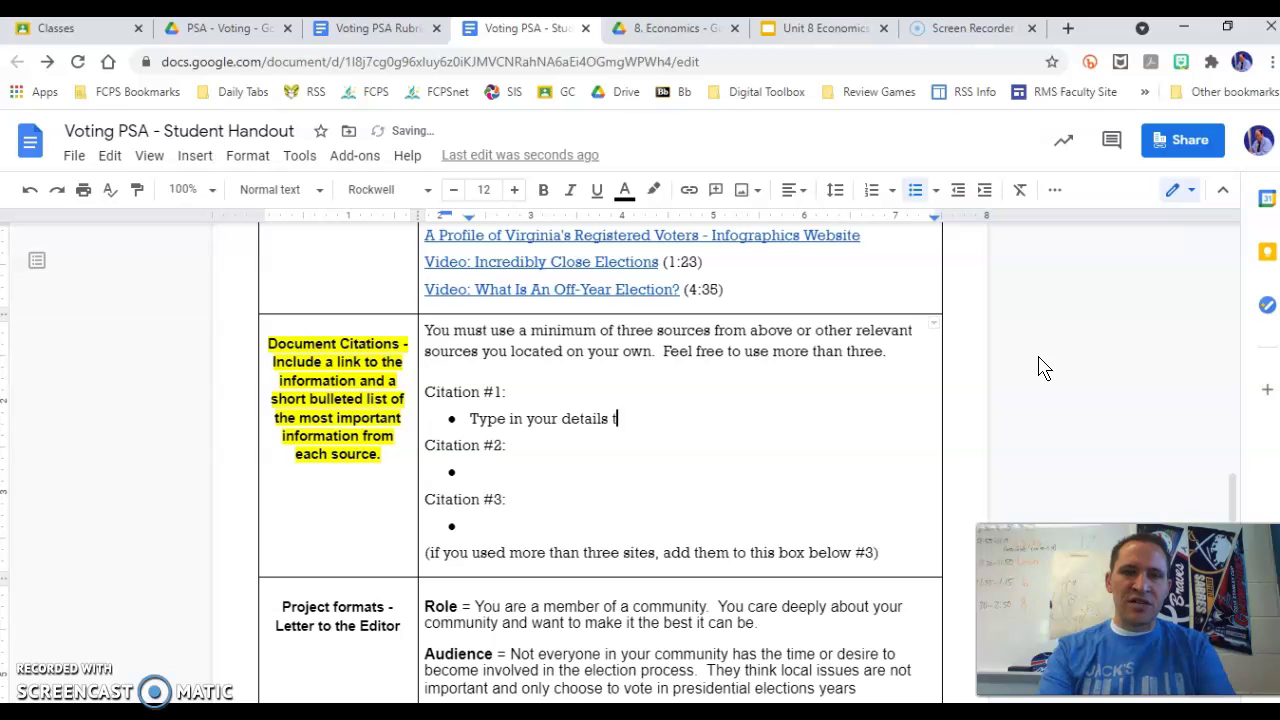
{"action": "type", "text": "hat you learned"}
{"action": "key", "text": "Return"}
{"action": "type", "text": "Add as many bullets as necessary fo"}
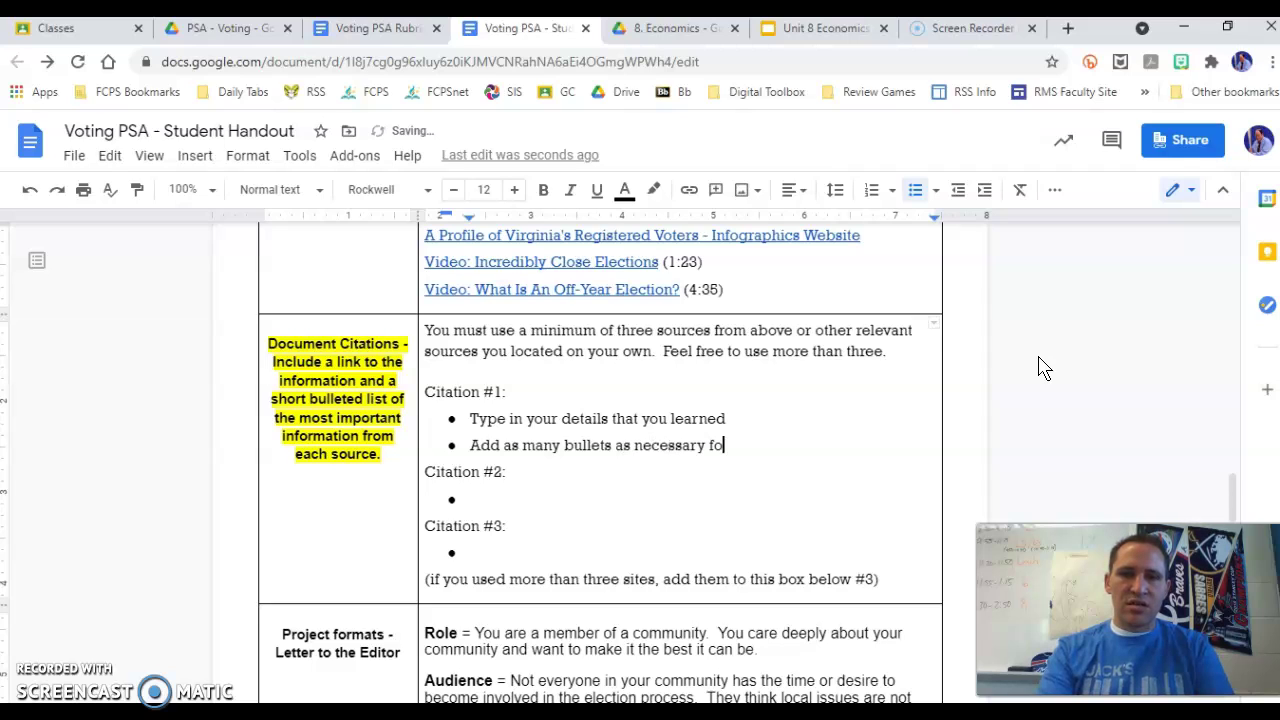
{"action": "type", "text": "r each citation"}
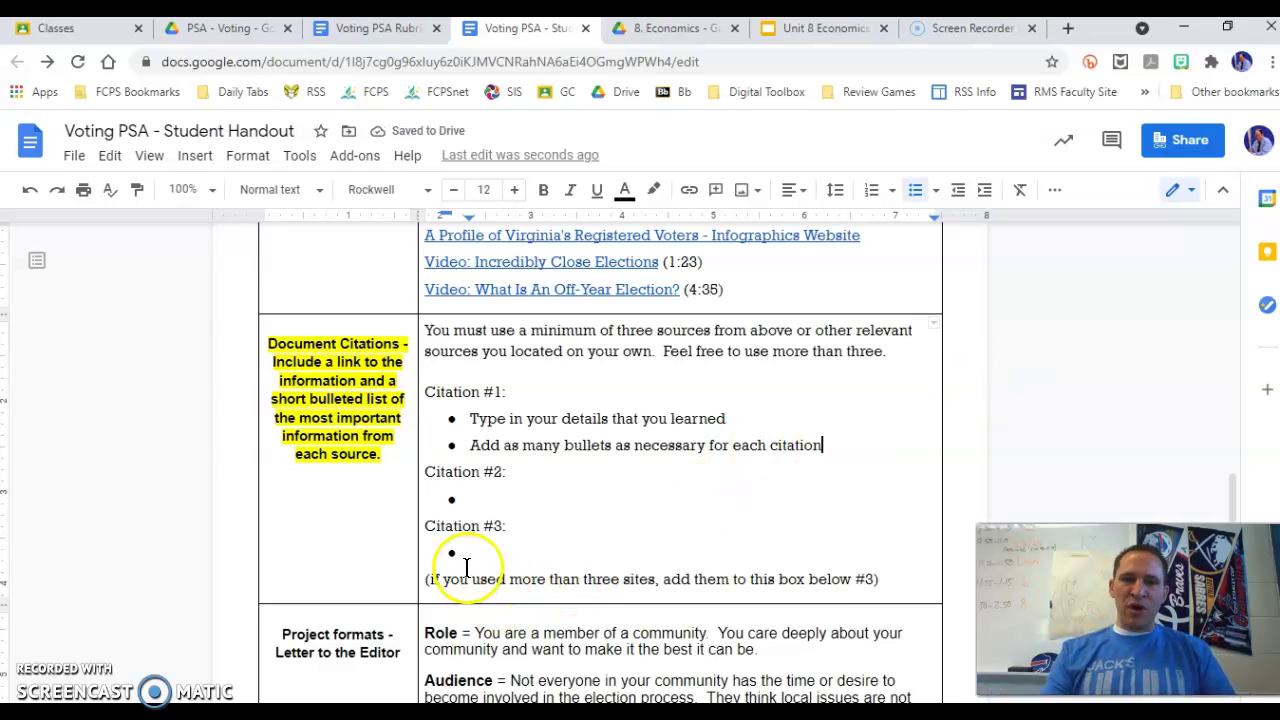
Step: Delete the text of both sample bullets under Citation #1, leaving a single empty bullet
{"action": "left_click_drag", "start_coordinate": [826, 451], "coordinate": [470, 445]}
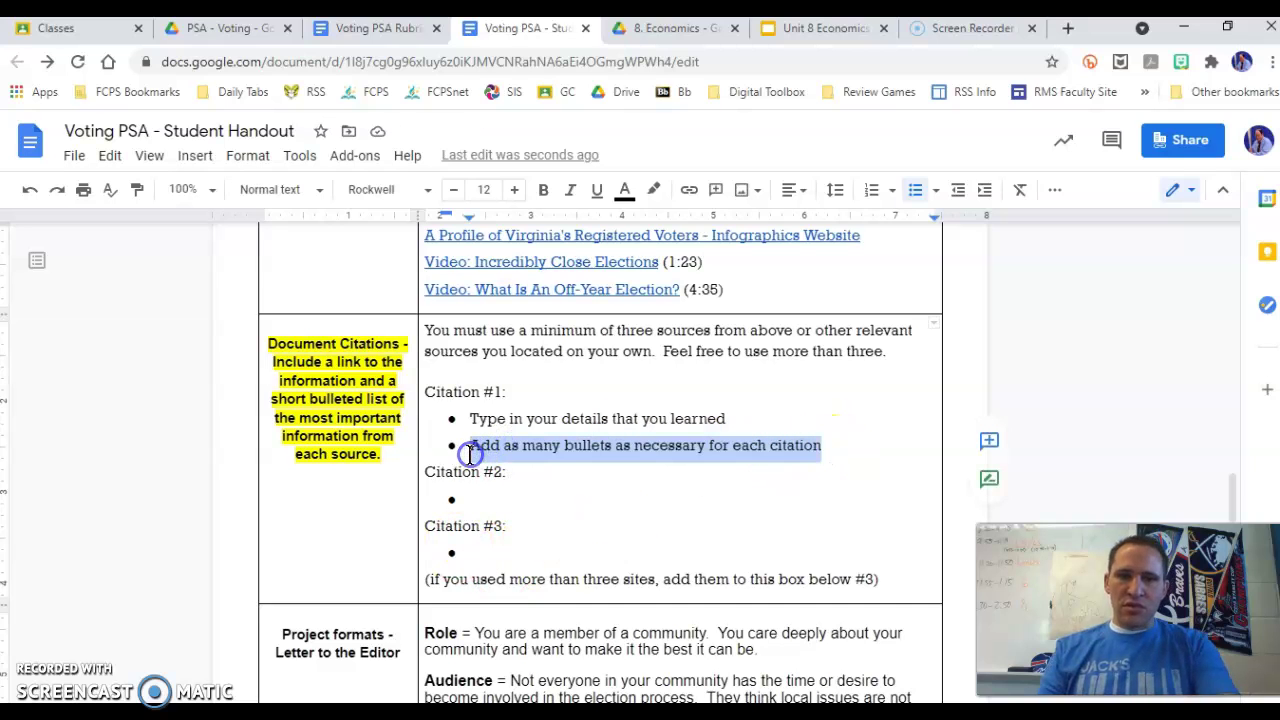
{"action": "key", "text": "BackSpace"}
{"action": "left_click_drag", "start_coordinate": [726, 418], "coordinate": [520, 420]}
{"action": "left_click", "coordinate": [481, 447]}
{"action": "key", "text": "BackSpace"}
{"action": "key", "text": "BackSpace"}
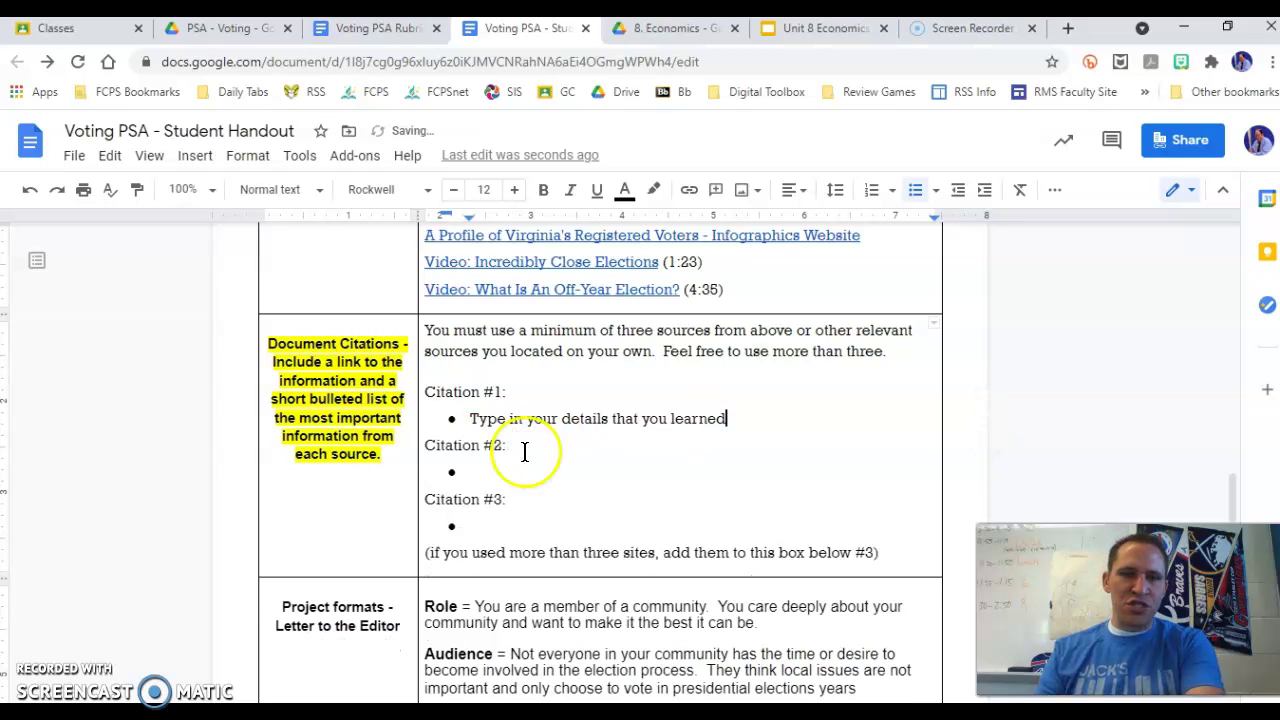
{"action": "left_click_drag", "start_coordinate": [726, 418], "coordinate": [497, 417]}
{"action": "key", "text": "BackSpace"}
{"action": "key", "text": "BackSpace"}
{"action": "key", "text": "BackSpace"}
Step: Review the community voting source links, the Document Citations section, and the Letter to the Editor project format
{"action": "scroll", "coordinate": [770, 430], "scroll_direction": "up", "scroll_amount": 4}
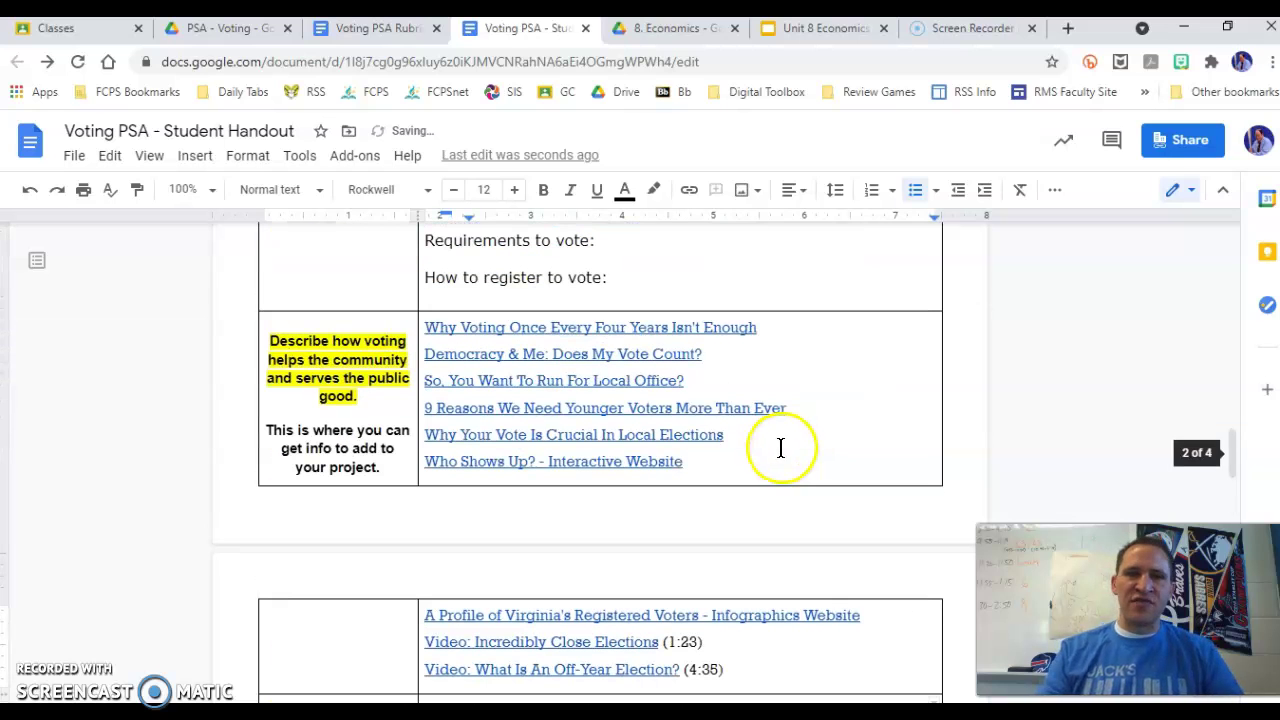
{"action": "scroll", "coordinate": [846, 431], "scroll_direction": "down", "scroll_amount": 2}
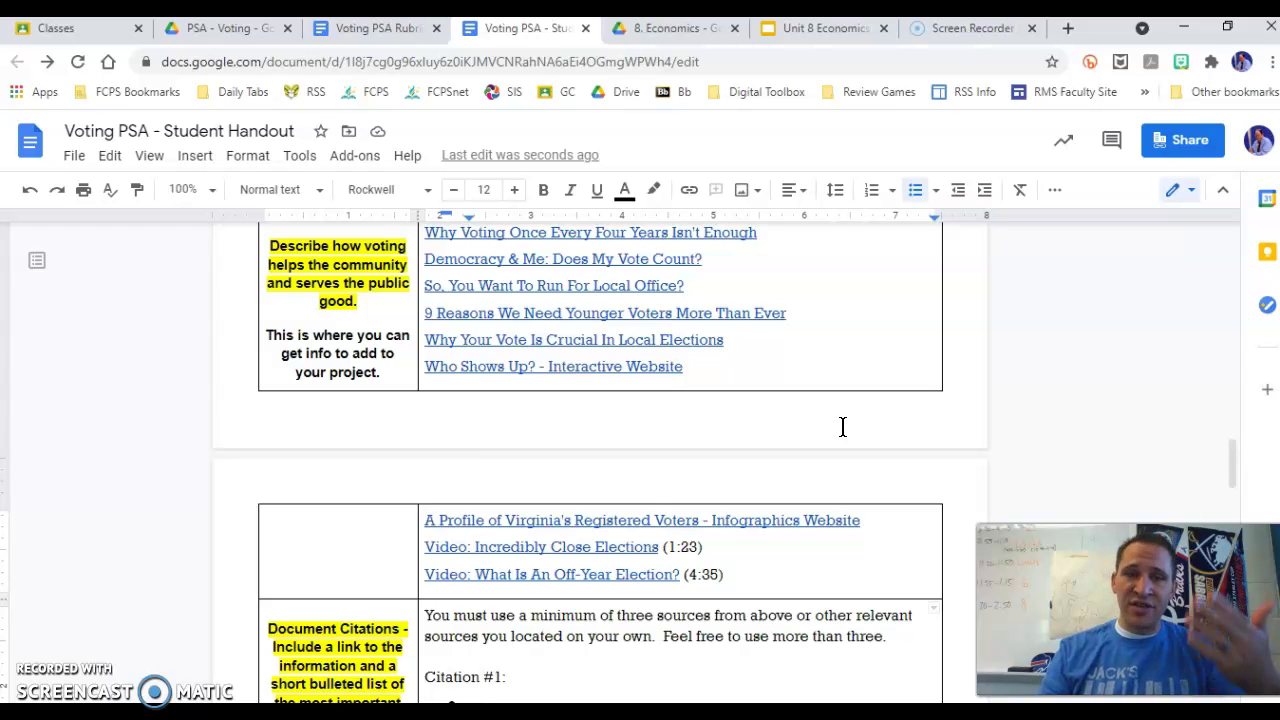
{"action": "left_click", "coordinate": [842, 427]}
{"action": "scroll", "coordinate": [848, 400], "scroll_direction": "down", "scroll_amount": 4}
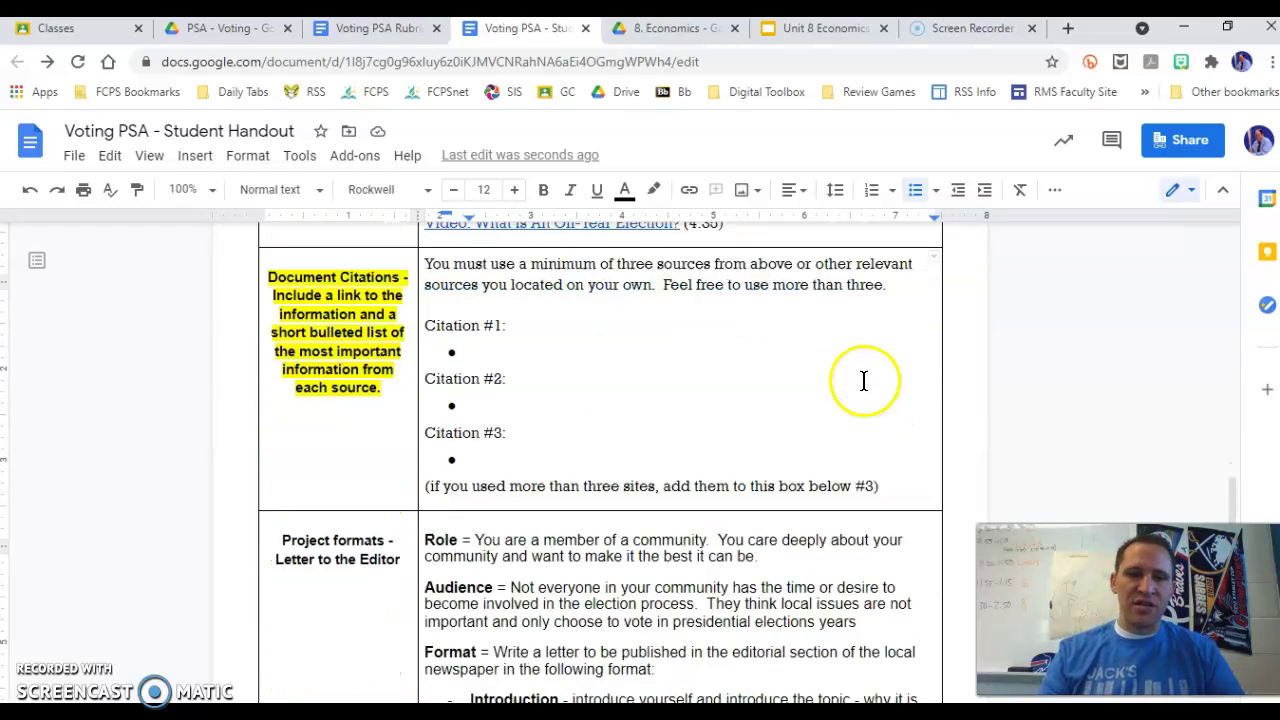
{"action": "scroll", "coordinate": [864, 380], "scroll_direction": "down", "scroll_amount": 3}
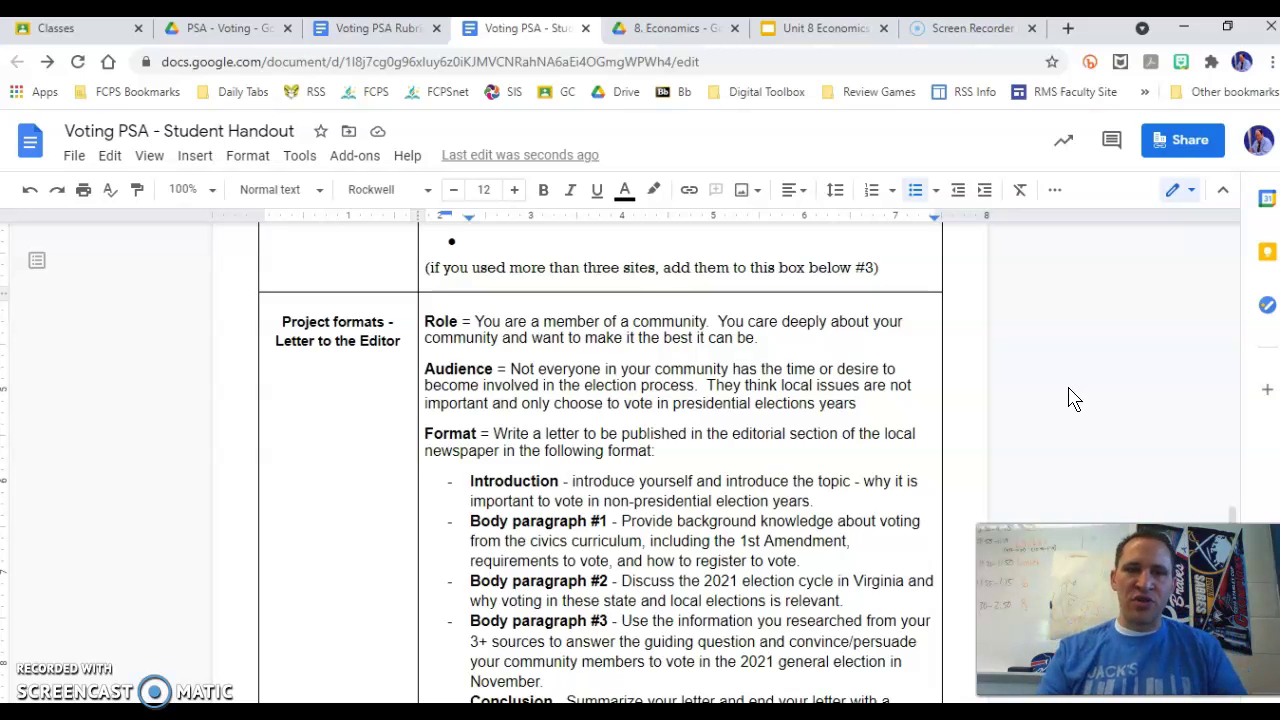
{"action": "scroll", "coordinate": [1060, 365], "scroll_direction": "down", "scroll_amount": 1}
{"action": "scroll", "coordinate": [1063, 366], "scroll_direction": "up", "scroll_amount": 1}
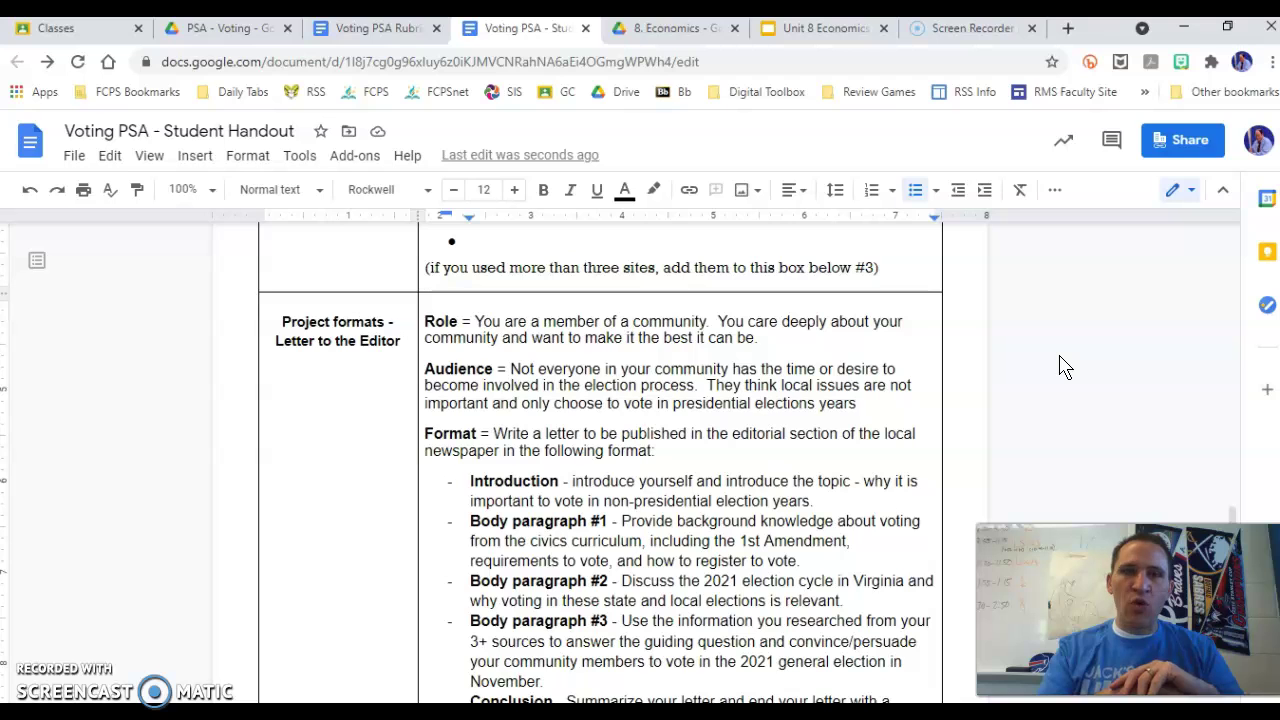
Step: Add a period at the end of the Audience paragraph in the Letter to the Editor section
{"action": "left_click", "coordinate": [906, 405]}
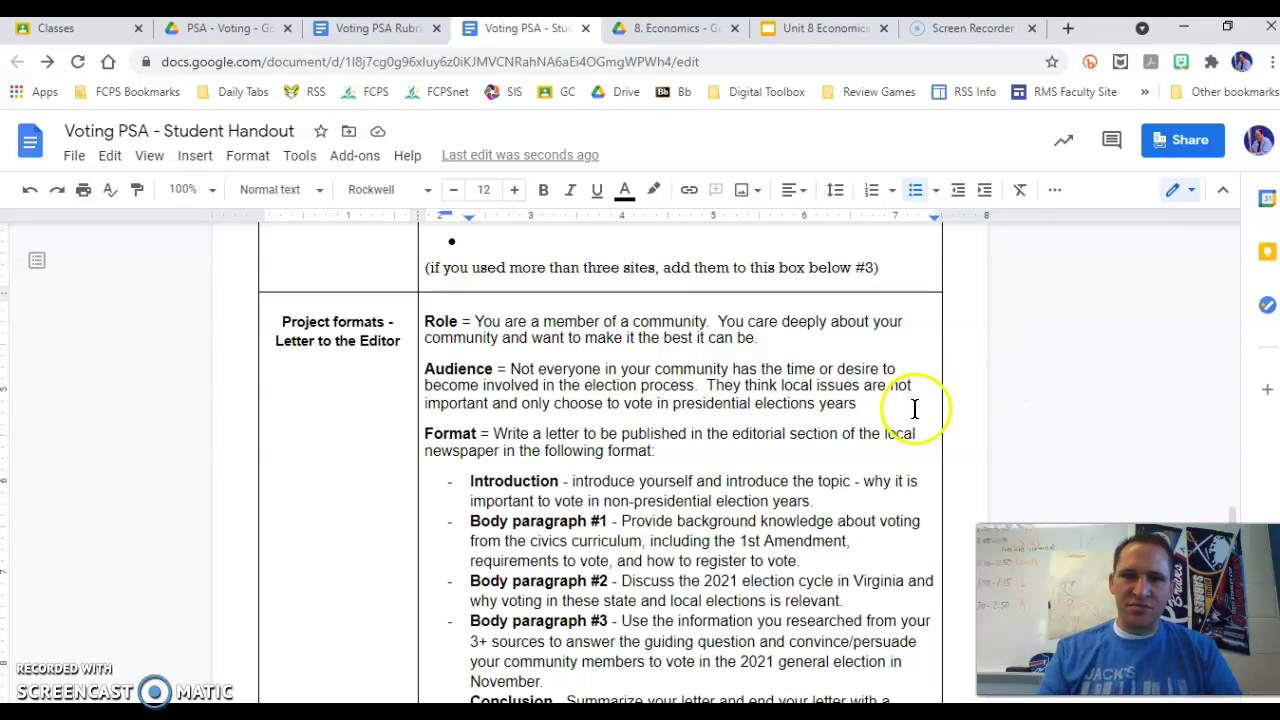
{"action": "type", "text": "."}
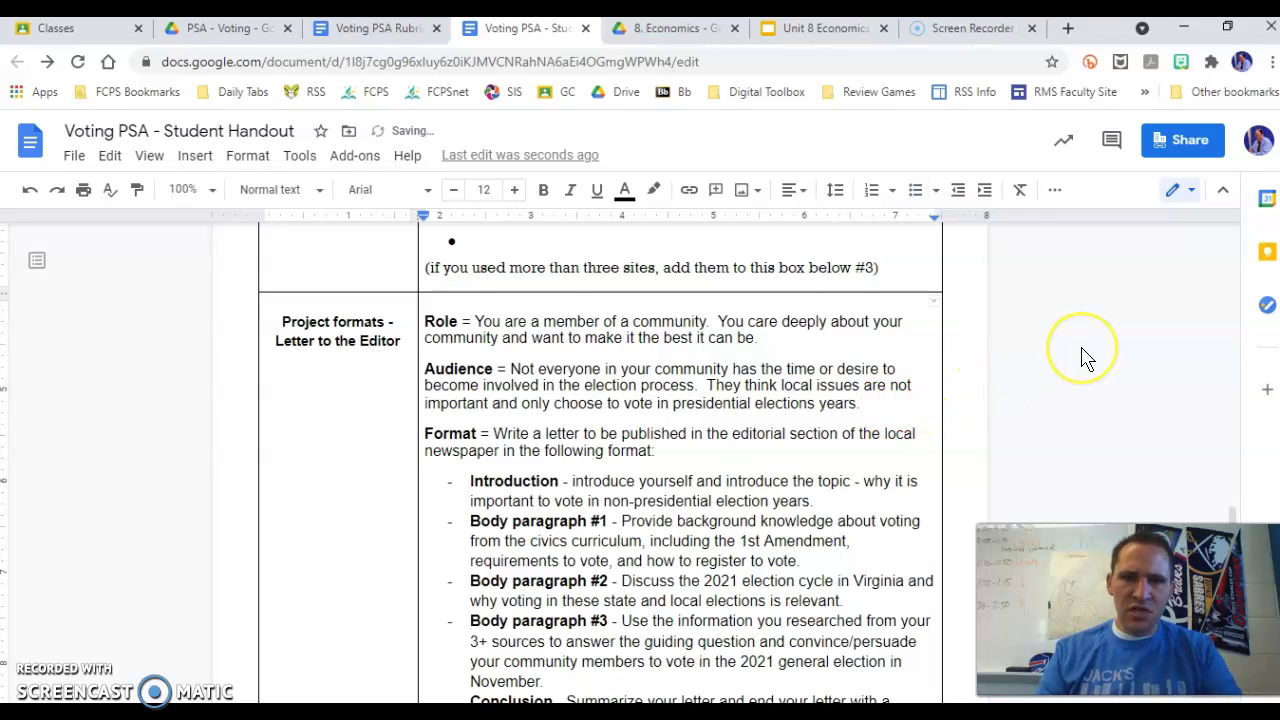
{"action": "scroll", "coordinate": [1040, 359], "scroll_direction": "down", "scroll_amount": 1}
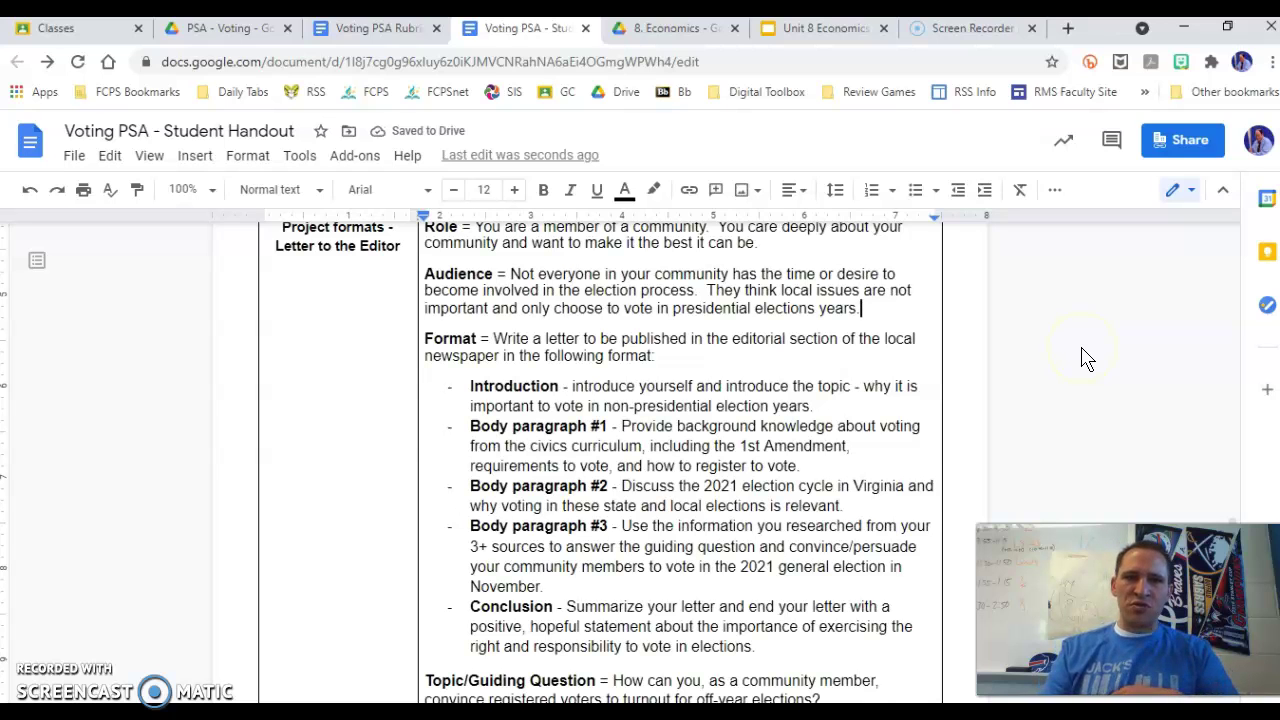
{"action": "scroll", "coordinate": [1072, 337], "scroll_direction": "down", "scroll_amount": 1}
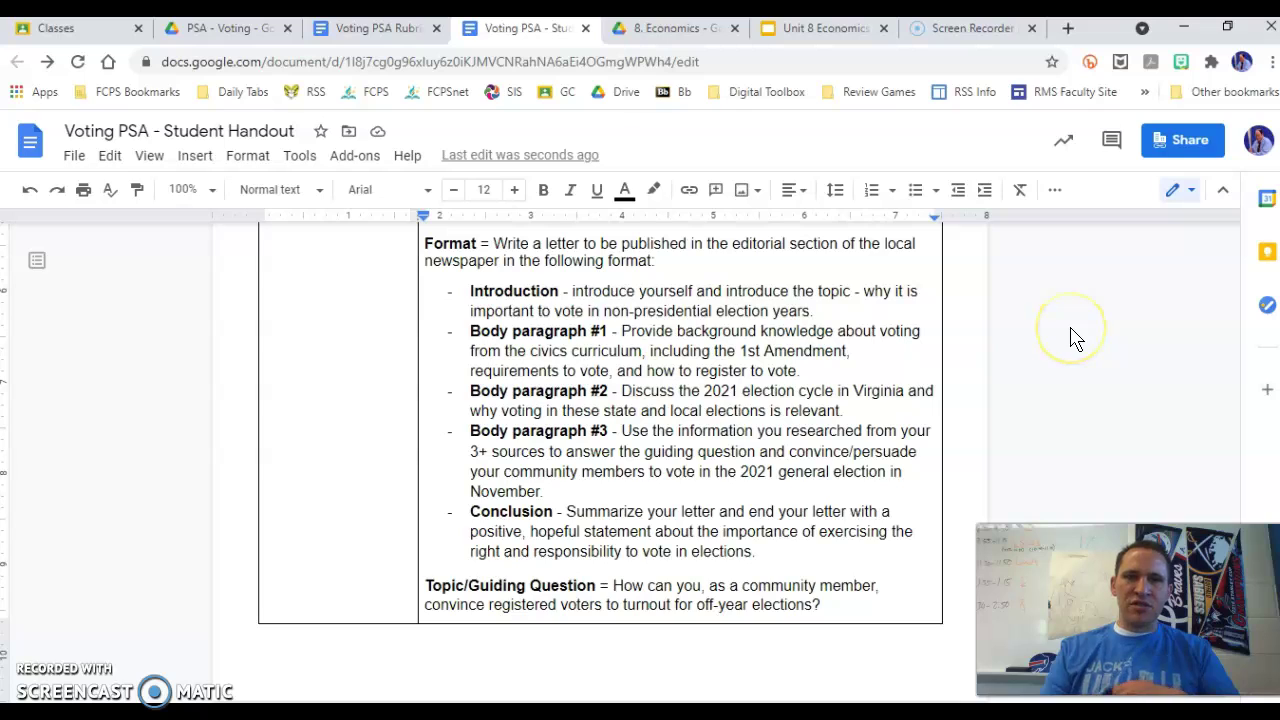